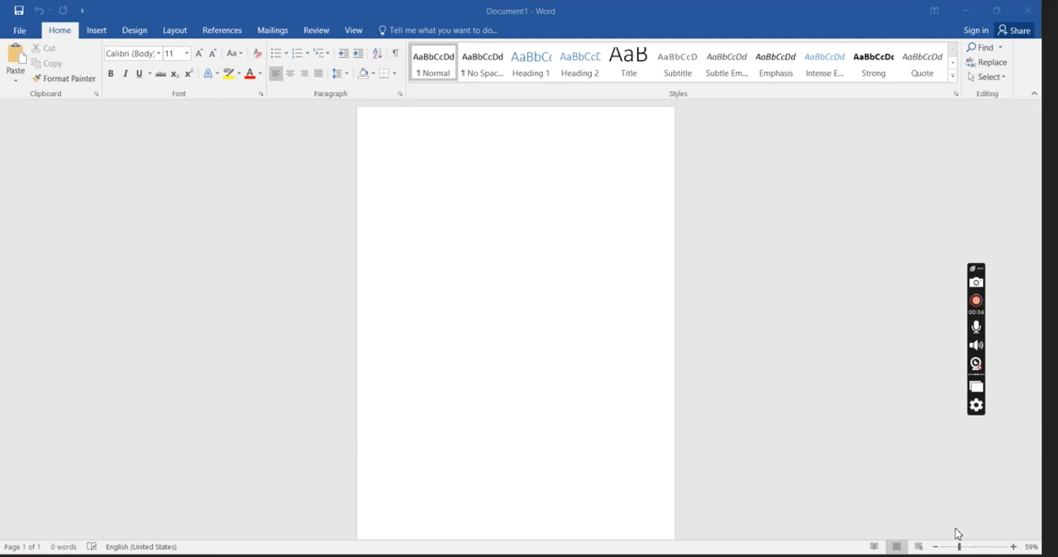
Write INTRODUCTION at the start of the blank document, followed by the numbers 1, 2 and 3 on separate lines.
{"action": "scroll", "coordinate": [711, 456], "scroll_direction": "down", "scroll_amount": 1}
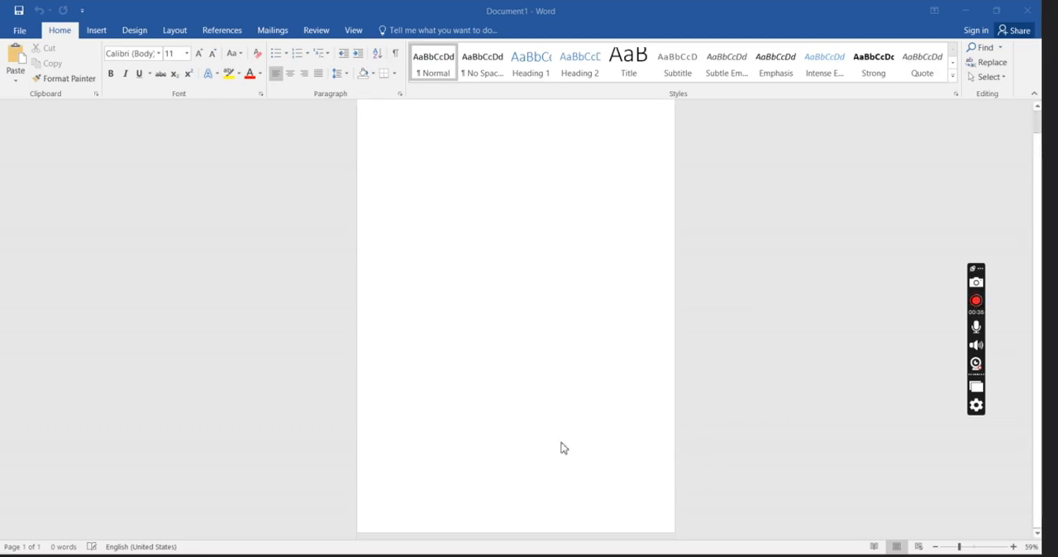
{"action": "scroll", "coordinate": [562, 447], "scroll_direction": "up", "scroll_amount": 1}
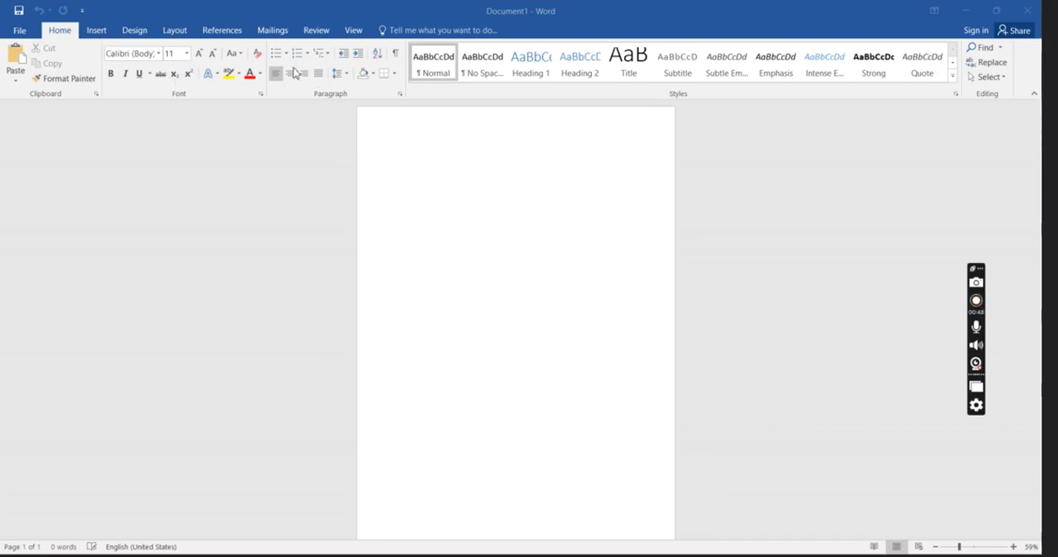
{"action": "left_click", "coordinate": [396, 145]}
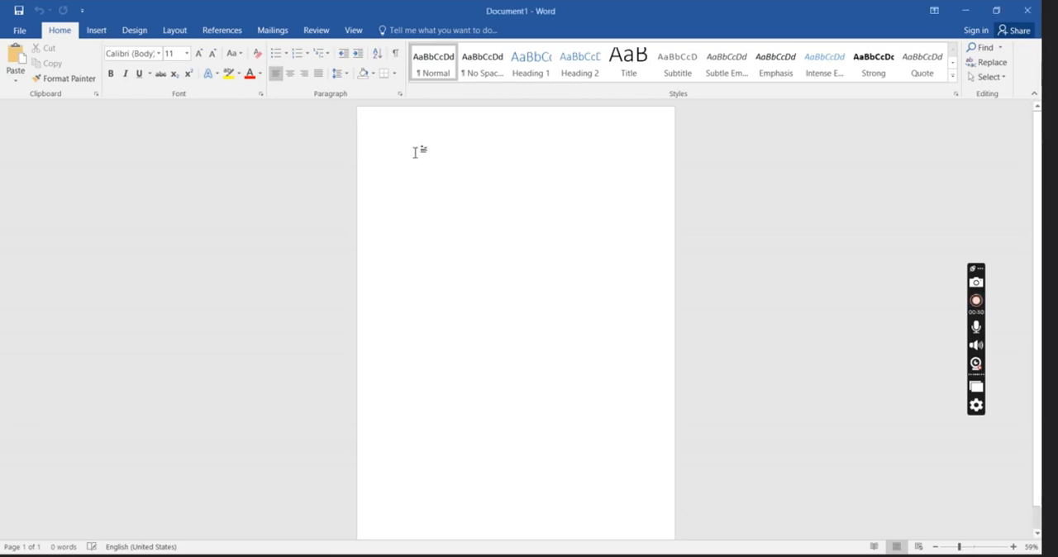
{"action": "type", "text": "INTRODUCTION"}
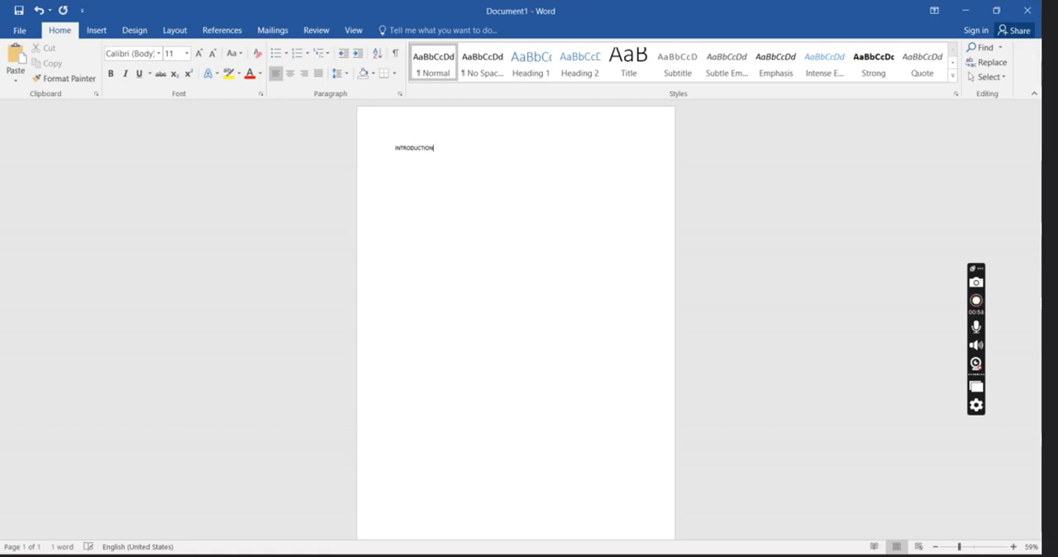
{"action": "key", "text": "Return"}
{"action": "type", "text": "1"}
{"action": "key", "text": "Return"}
{"action": "type", "text": "2"}
{"action": "key", "text": "Return"}
{"action": "type", "text": "3"}
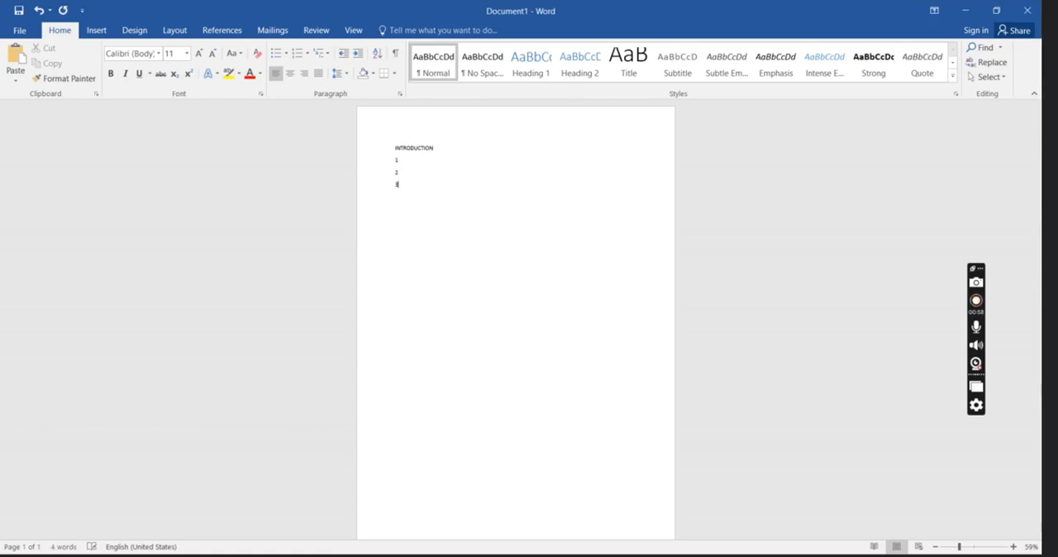
Apply the Heading 1 style to INTRODUCTION and change the style's font color to black.
{"action": "left_click_drag", "start_coordinate": [449, 151], "coordinate": [389, 157]}
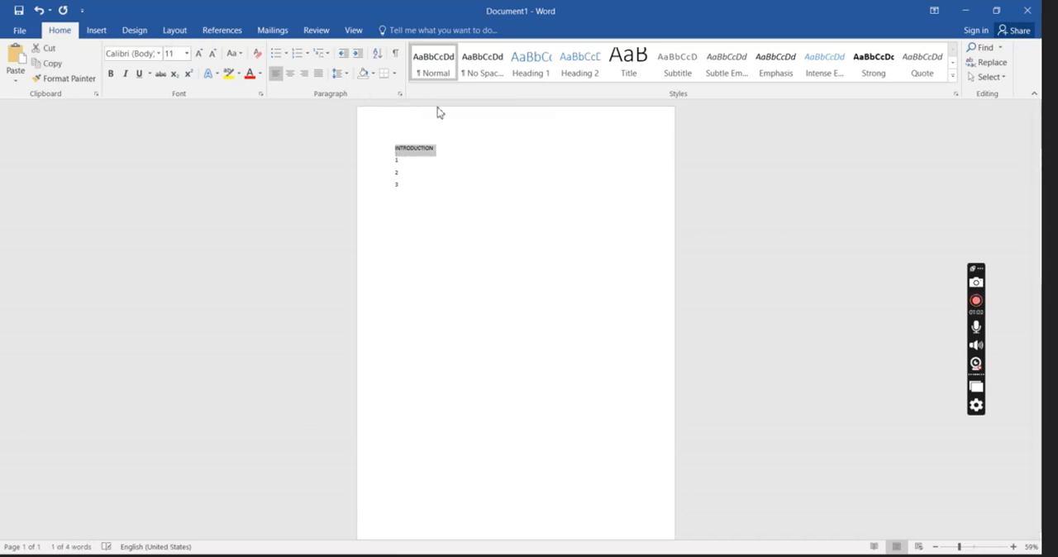
{"action": "left_click", "coordinate": [542, 74]}
{"action": "right_click", "coordinate": [544, 75]}
{"action": "left_click", "coordinate": [562, 96]}
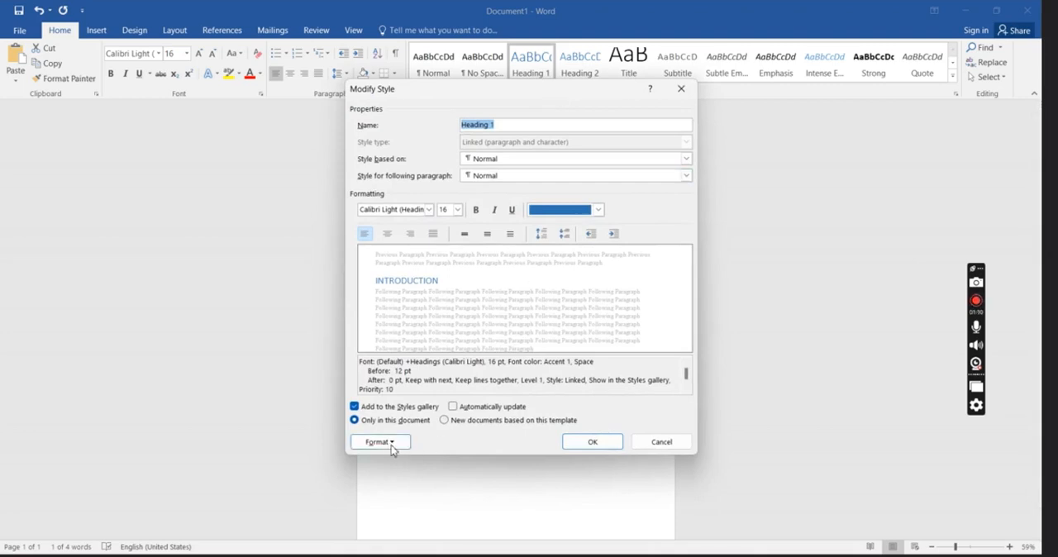
{"action": "left_click", "coordinate": [600, 211]}
{"action": "left_click", "coordinate": [545, 254]}
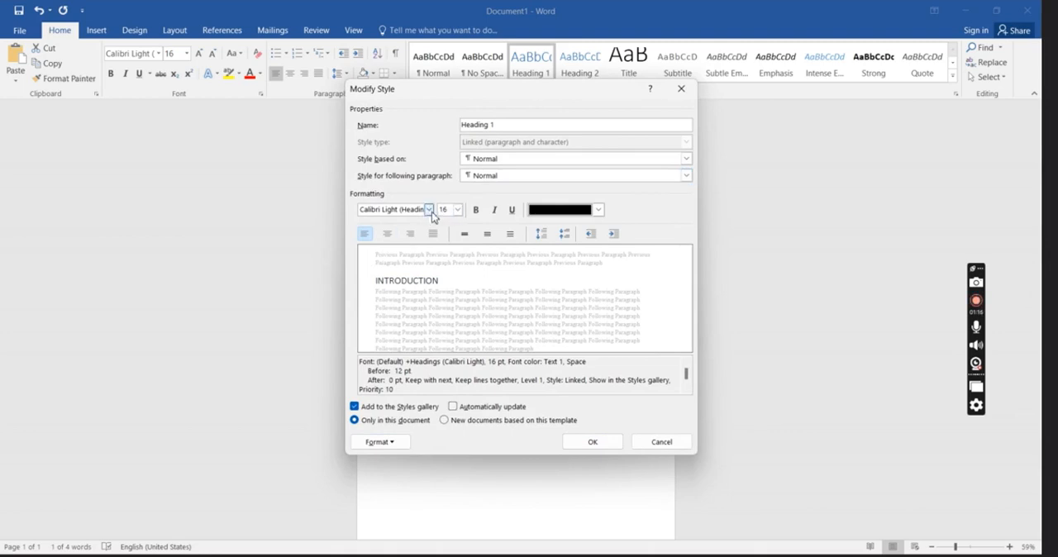
Add 1., 2., 3. numbering to the Heading 1 style and save the style changes.
{"action": "left_click", "coordinate": [392, 441]}
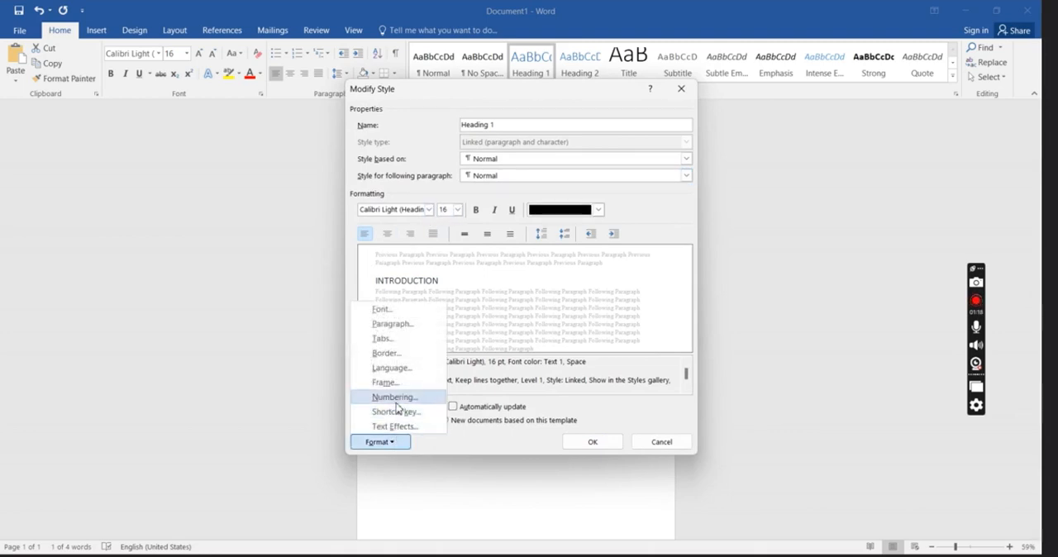
{"action": "left_click", "coordinate": [394, 397]}
{"action": "scroll", "coordinate": [509, 307], "scroll_direction": "down", "scroll_amount": 3}
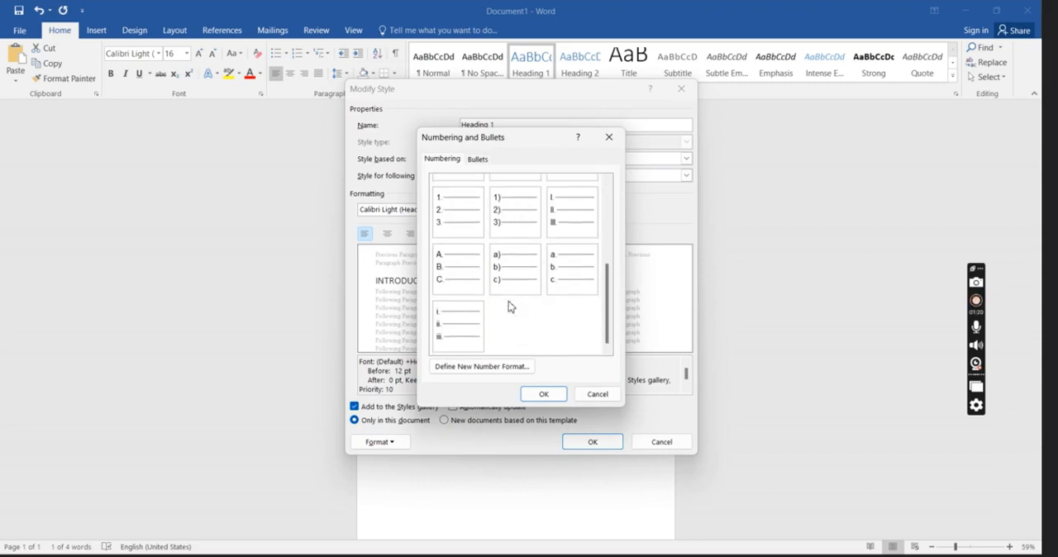
{"action": "scroll", "coordinate": [513, 312], "scroll_direction": "up", "scroll_amount": 3}
{"action": "scroll", "coordinate": [496, 308], "scroll_direction": "down", "scroll_amount": 3}
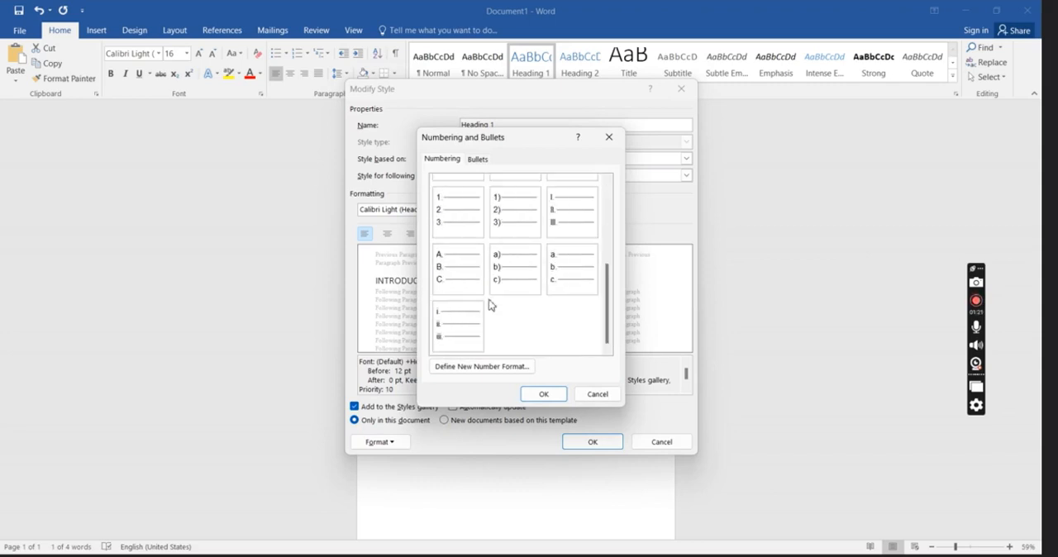
{"action": "left_click", "coordinate": [454, 225]}
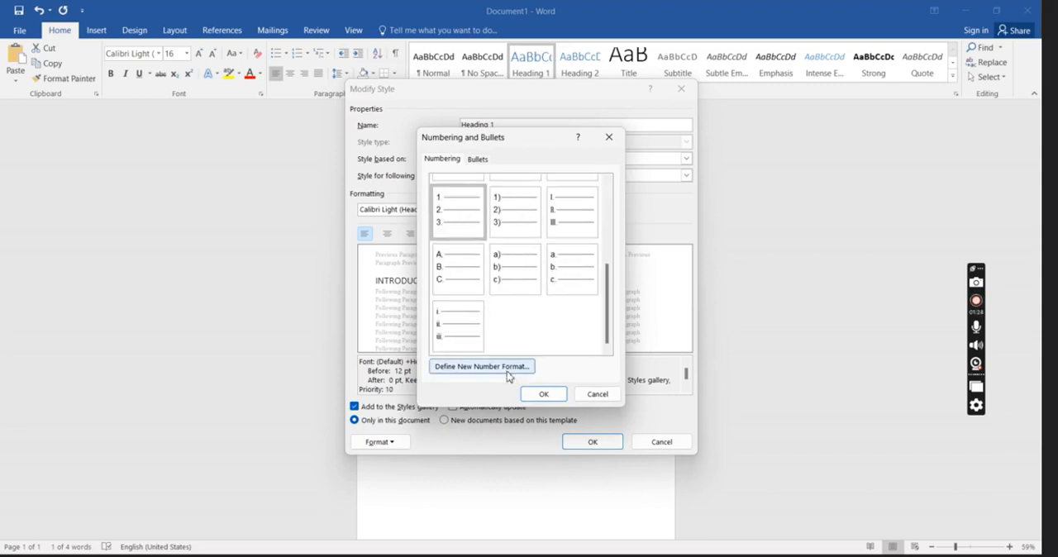
{"action": "left_click", "coordinate": [542, 395]}
{"action": "left_click", "coordinate": [592, 442]}
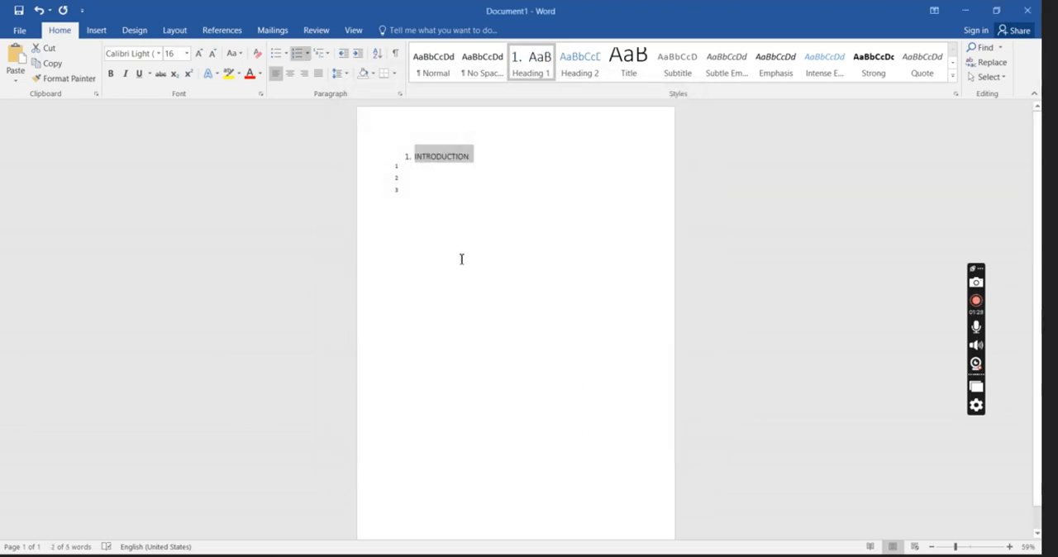
Add the line CONCEPT below the numbered lines and format it as Heading 1.
{"action": "left_click", "coordinate": [407, 259]}
{"action": "key", "text": "Return"}
{"action": "key", "text": "Return"}
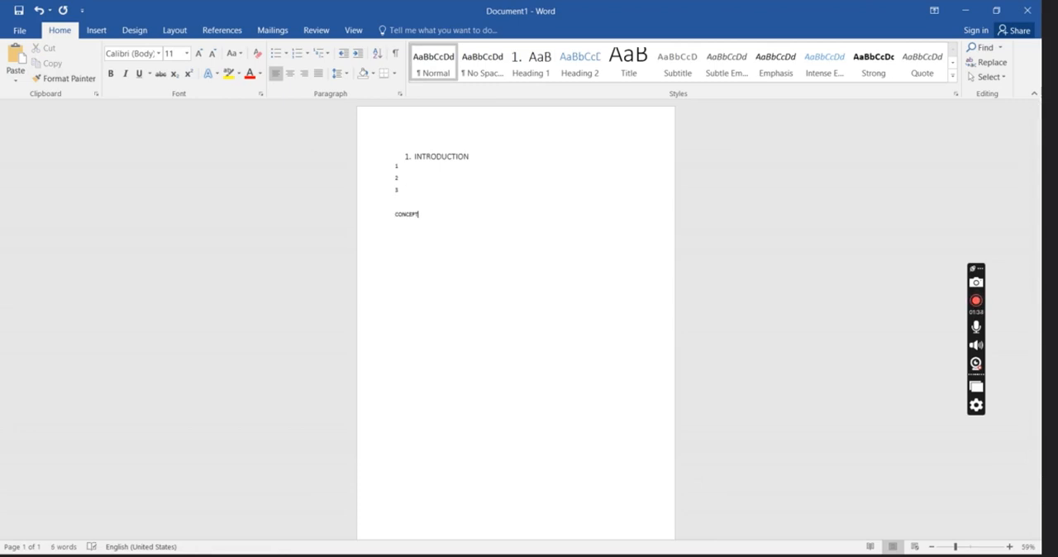
{"action": "left_click_drag", "start_coordinate": [423, 214], "coordinate": [392, 214]}
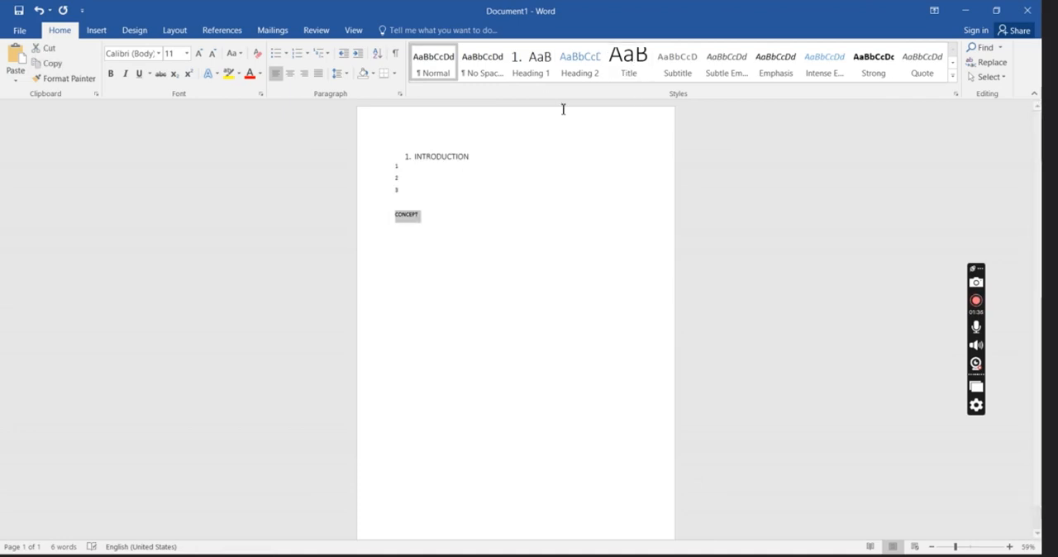
{"action": "left_click", "coordinate": [536, 68]}
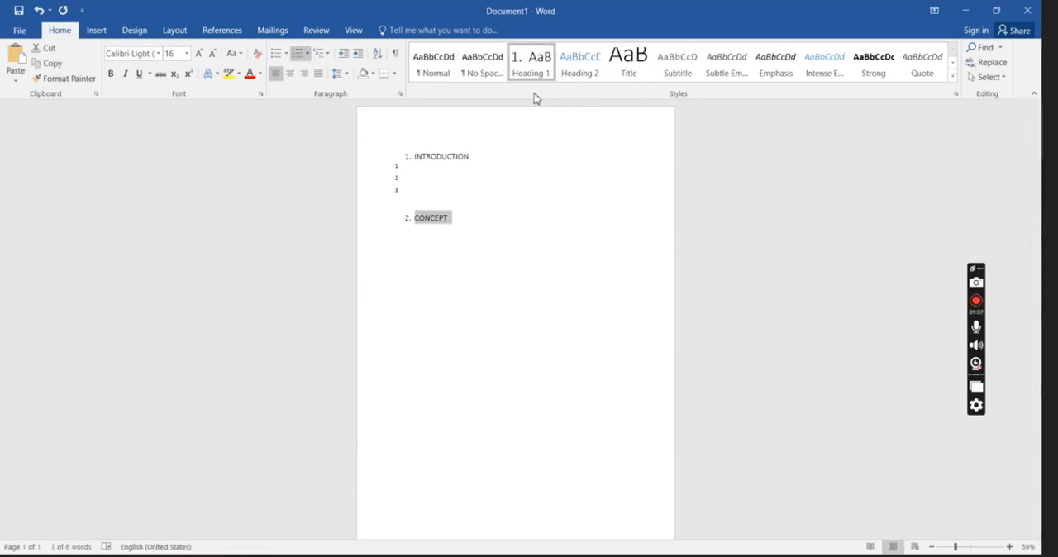
{"action": "left_click", "coordinate": [486, 244]}
{"action": "key", "text": "Return"}
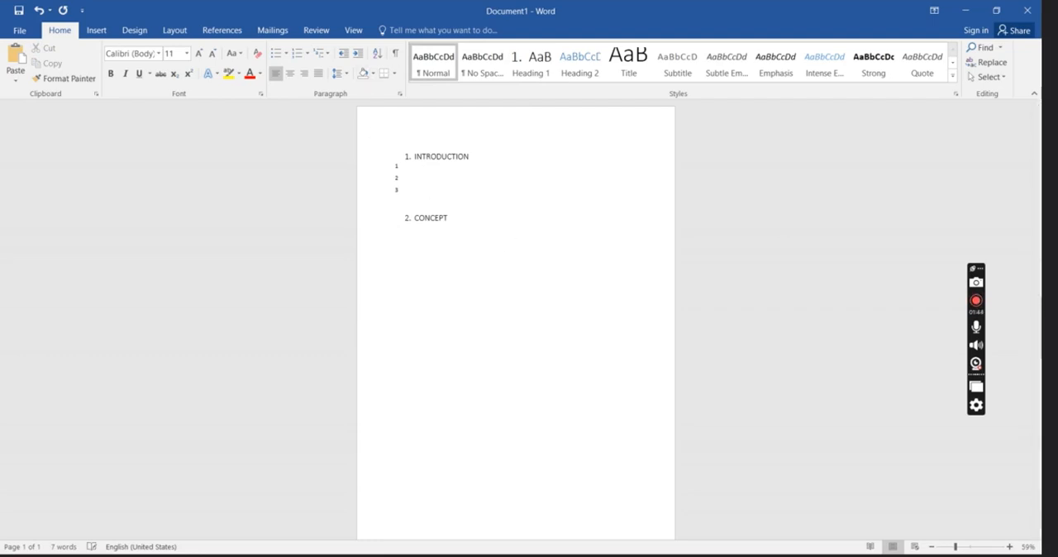
Write I AM AN ARCHITECT on the first line under INTRODUCTION and remove that line's leading 1.
{"action": "left_click", "coordinate": [403, 171]}
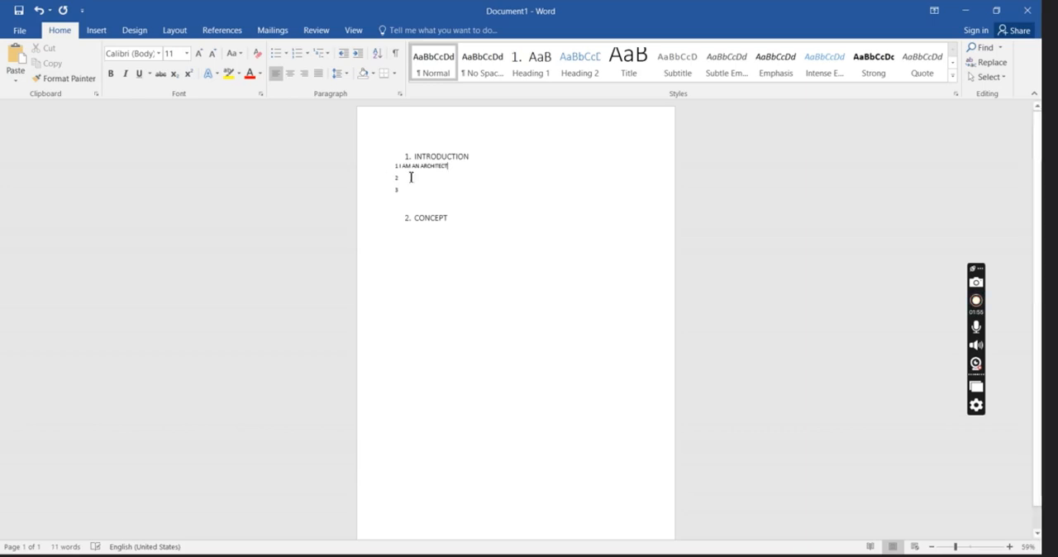
{"action": "left_click_drag", "start_coordinate": [458, 167], "coordinate": [397, 167]}
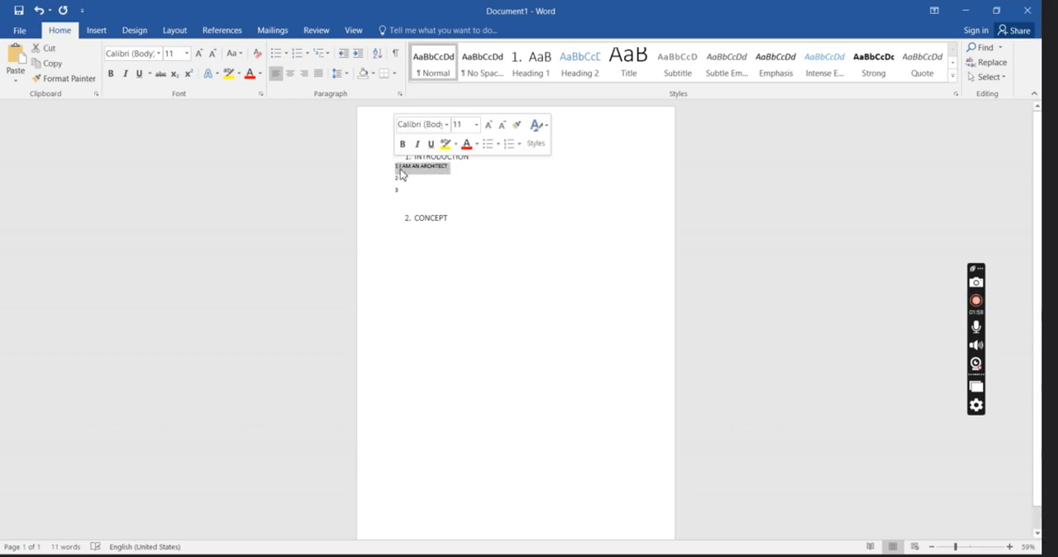
{"action": "left_click", "coordinate": [398, 168]}
Give the Heading 2 style 1.1, 1.2, 1.3 numbering and apply it to the I AM AN ARCHITECT line.
{"action": "left_click_drag", "start_coordinate": [444, 165], "coordinate": [395, 167]}
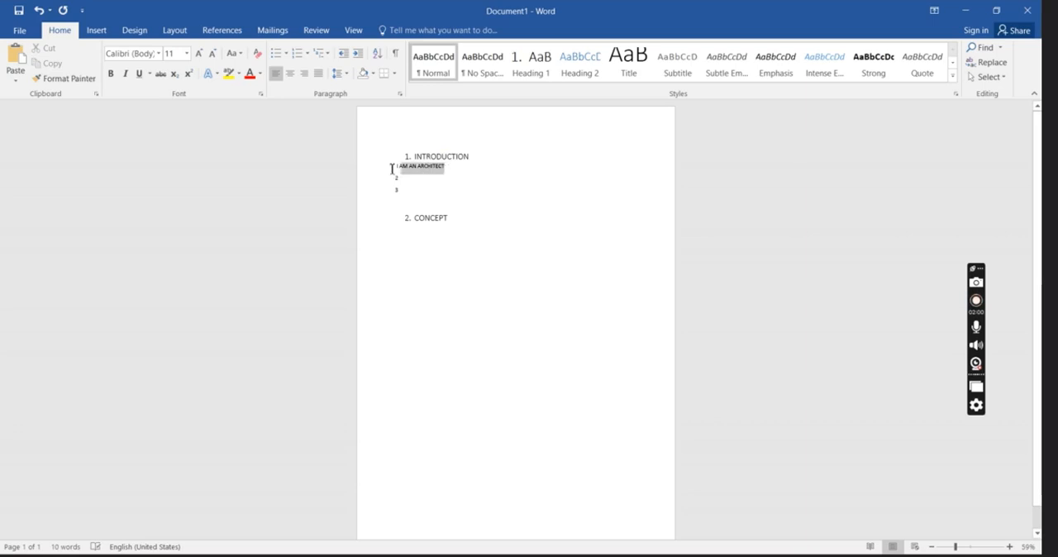
{"action": "right_click", "coordinate": [586, 75]}
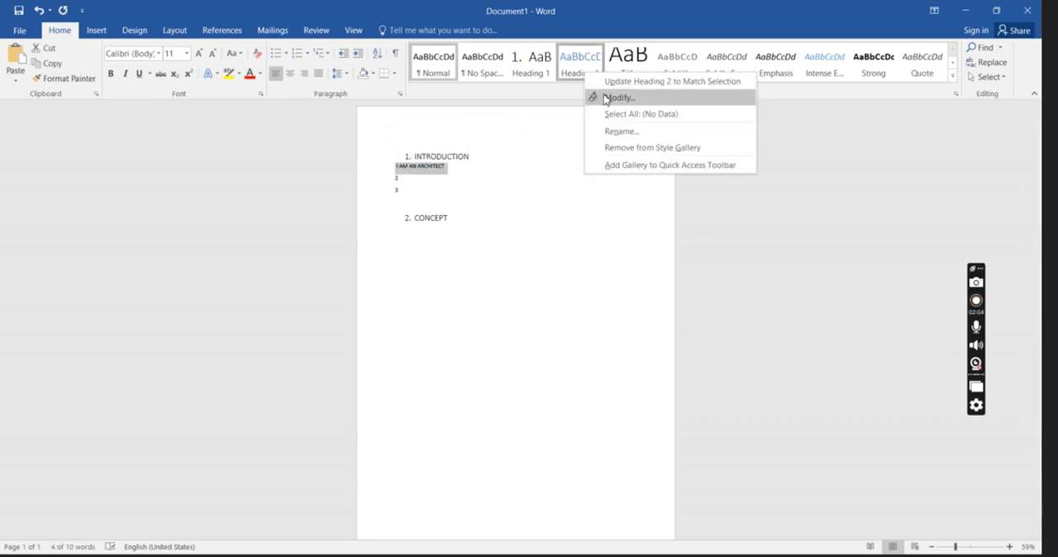
{"action": "left_click", "coordinate": [617, 97]}
{"action": "left_click", "coordinate": [406, 443]}
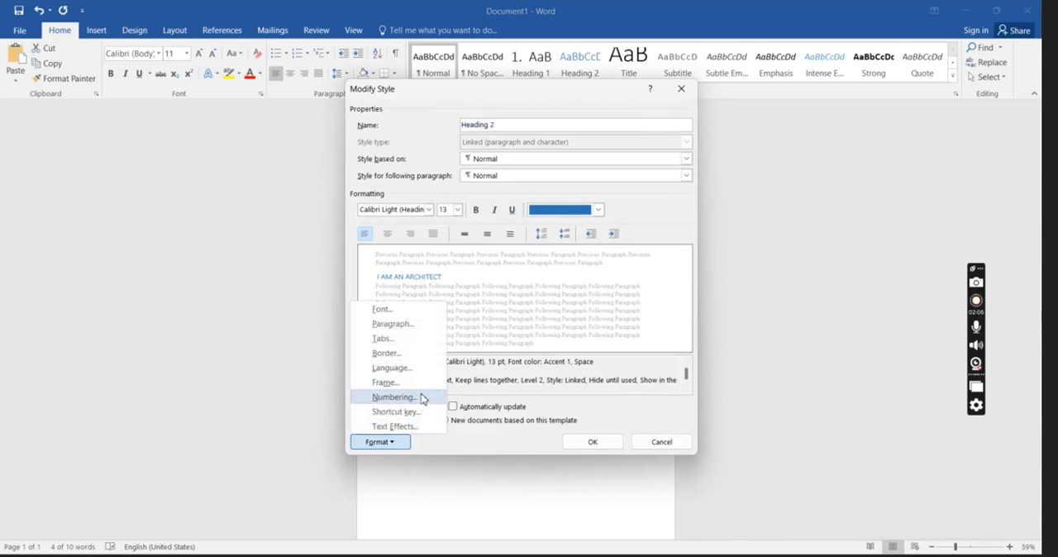
{"action": "left_click", "coordinate": [381, 395]}
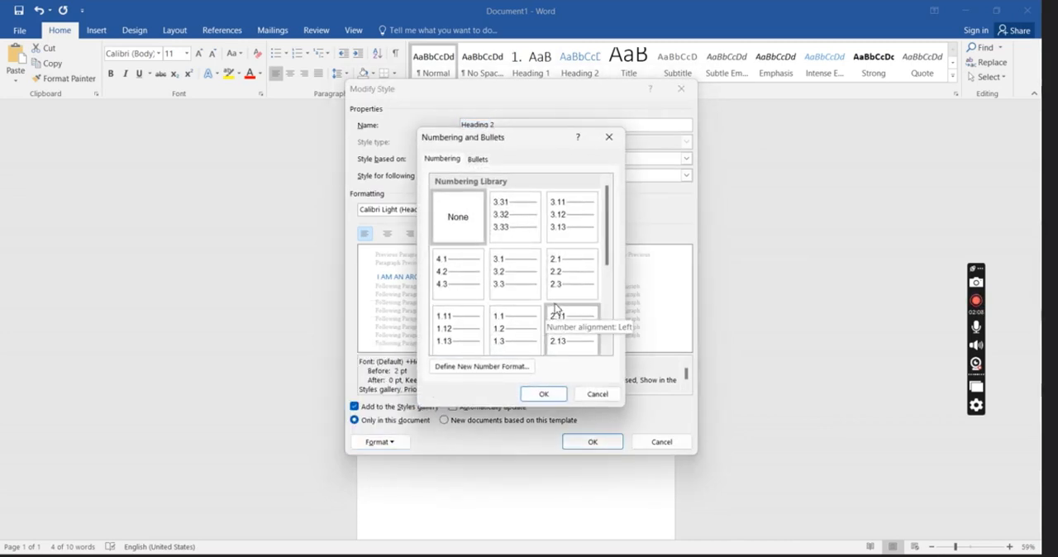
{"action": "left_click", "coordinate": [515, 335]}
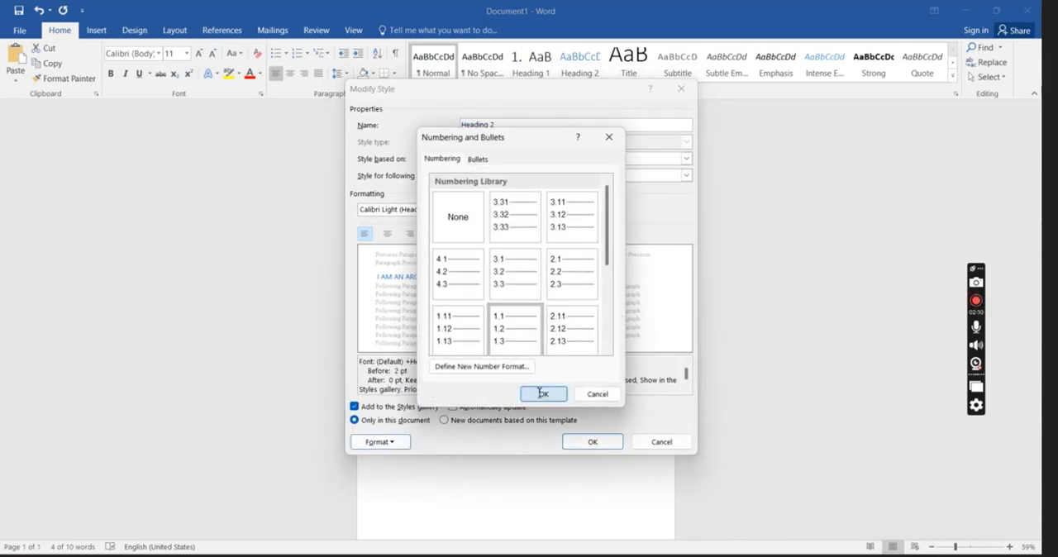
{"action": "left_click", "coordinate": [542, 393]}
{"action": "left_click", "coordinate": [589, 441]}
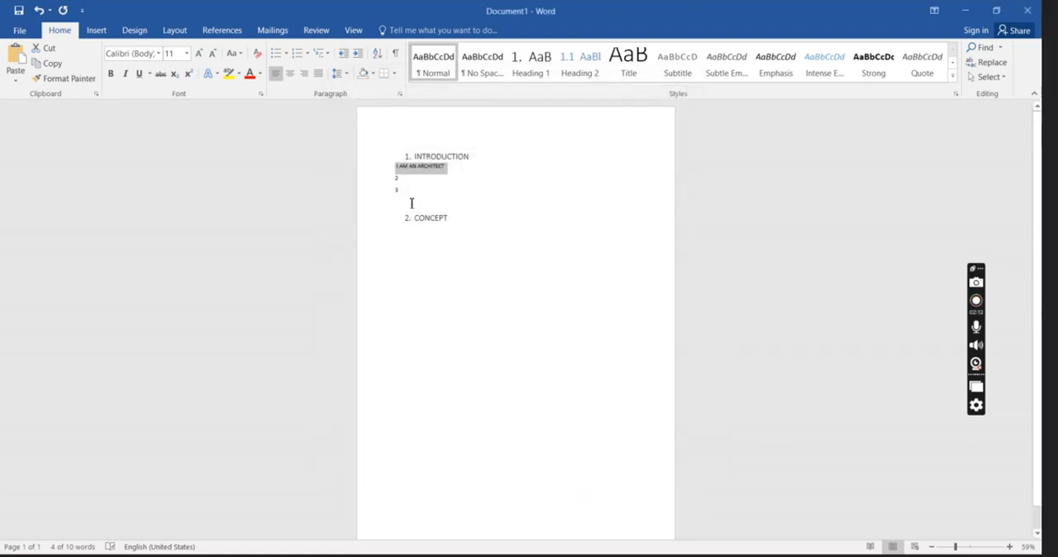
{"action": "left_click", "coordinate": [584, 73]}
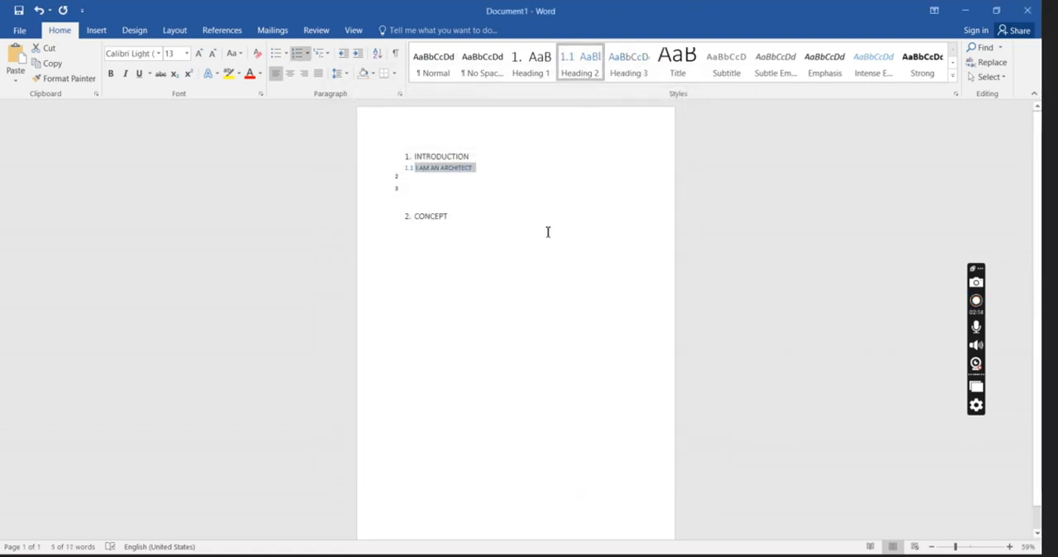
{"action": "left_click", "coordinate": [490, 199]}
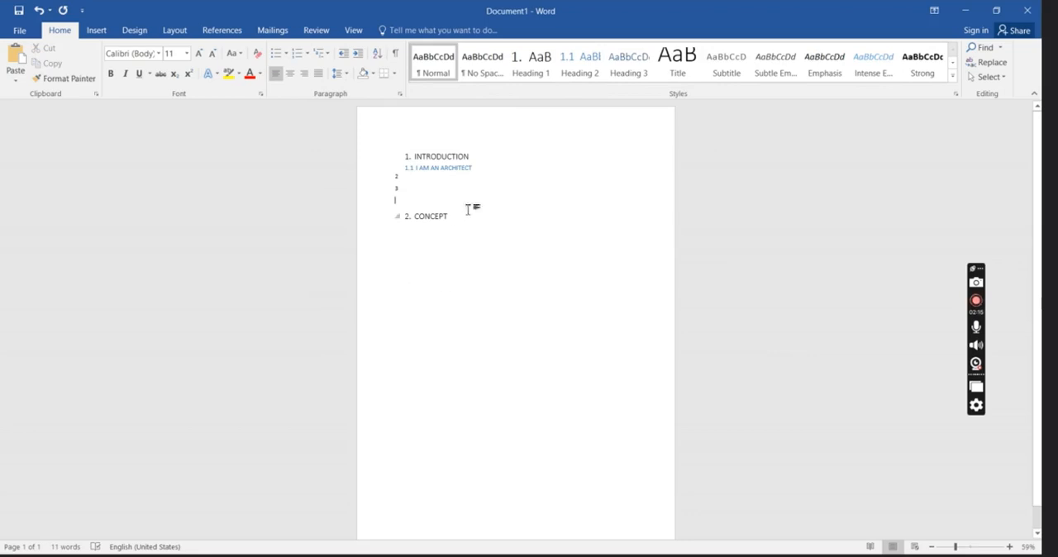
Add a blank-rule placeholder line below I AM AN ARCHITECT and format it as Heading 2.
{"action": "left_click", "coordinate": [480, 170]}
{"action": "key", "text": "Return"}
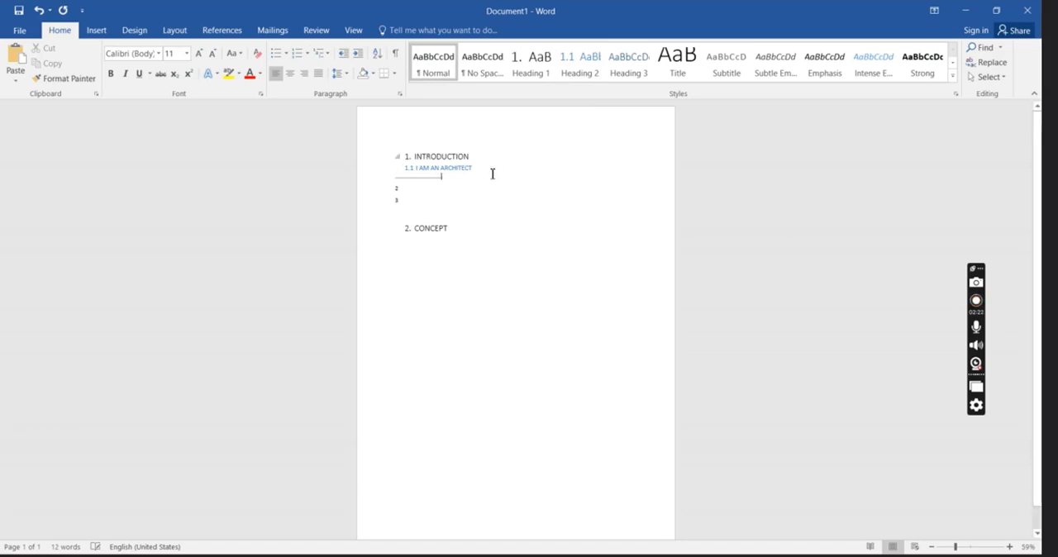
{"action": "left_click_drag", "start_coordinate": [445, 177], "coordinate": [397, 172]}
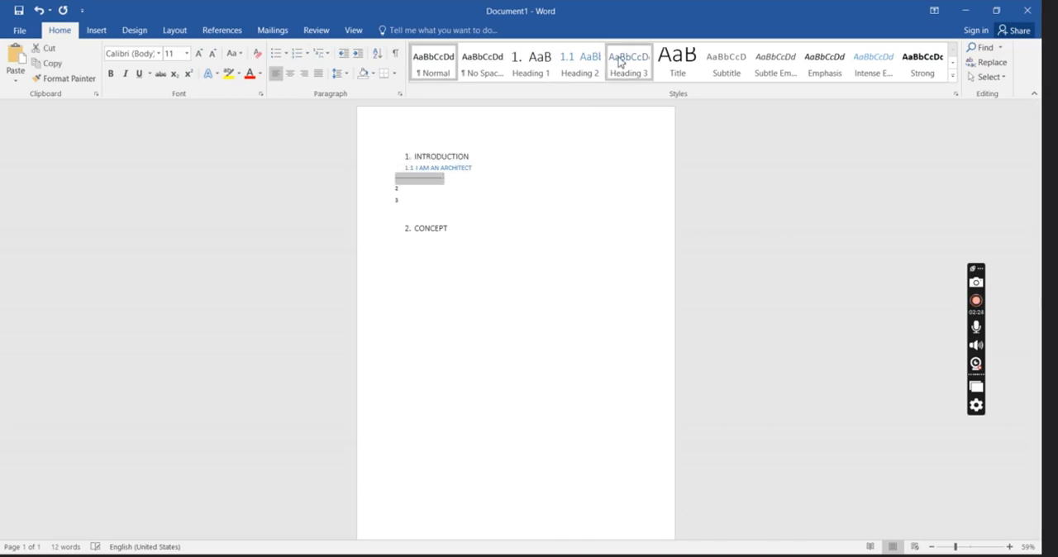
{"action": "left_click", "coordinate": [578, 66]}
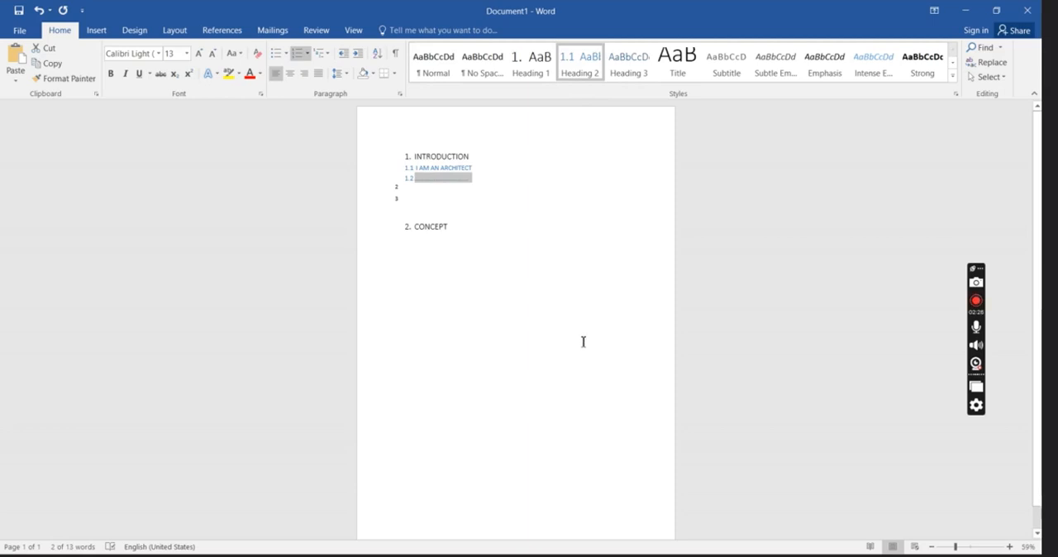
Insert an automatic table of contents titled Table of Contents a few lines below the CONCEPT heading.
{"action": "left_click", "coordinate": [496, 328]}
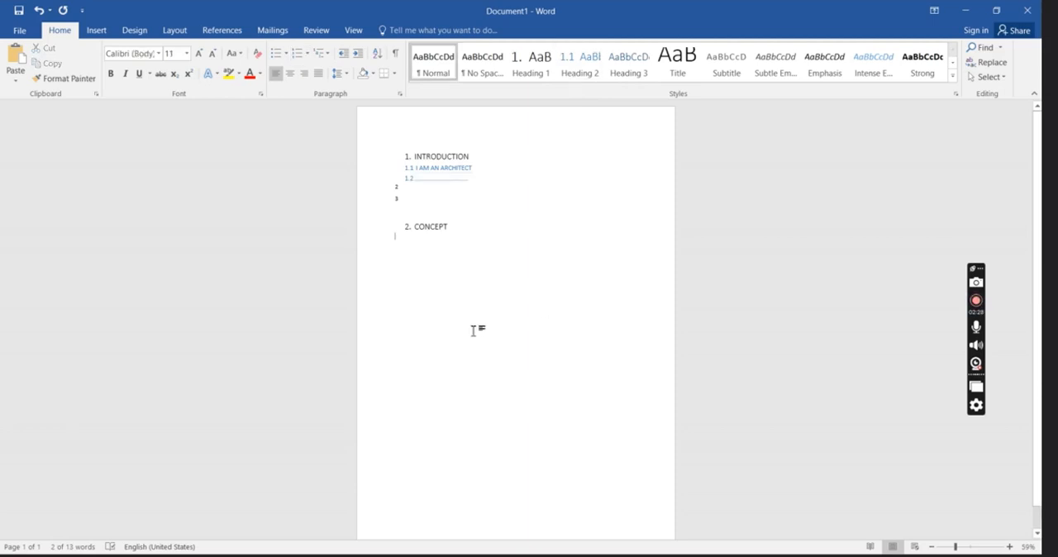
{"action": "key", "text": "Return"}
{"action": "key", "text": "Return"}
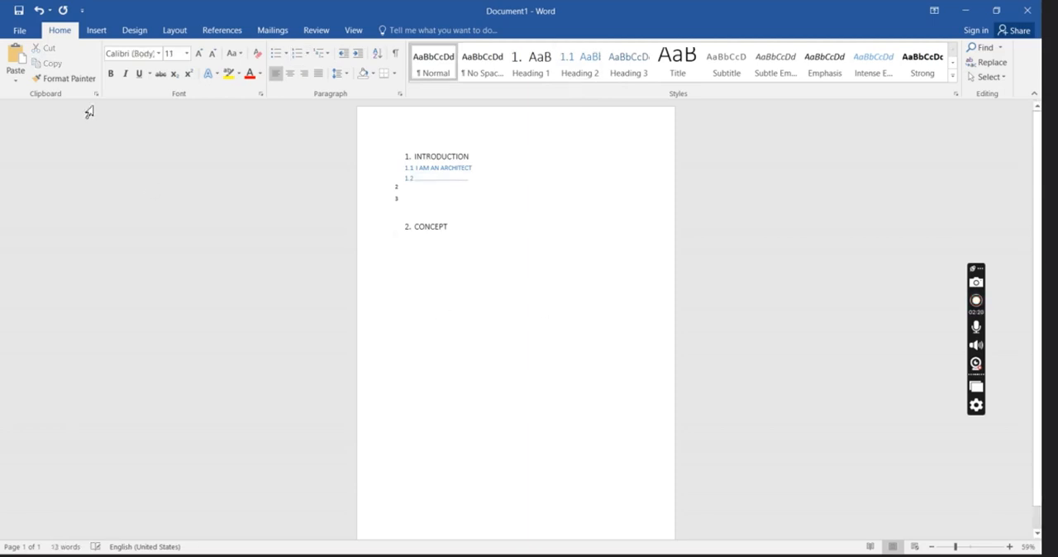
{"action": "left_click", "coordinate": [226, 34]}
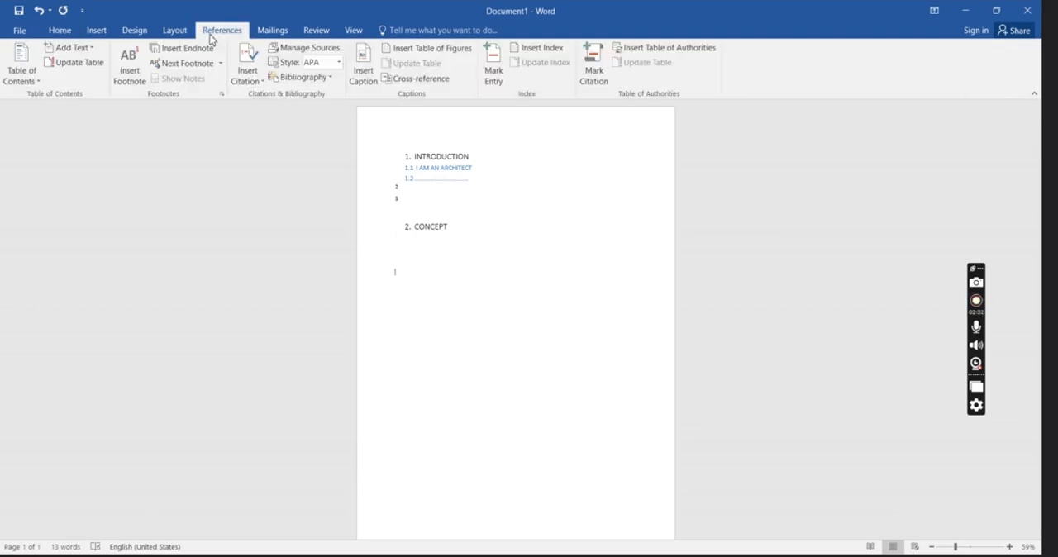
{"action": "left_click", "coordinate": [23, 76]}
{"action": "left_click", "coordinate": [70, 250]}
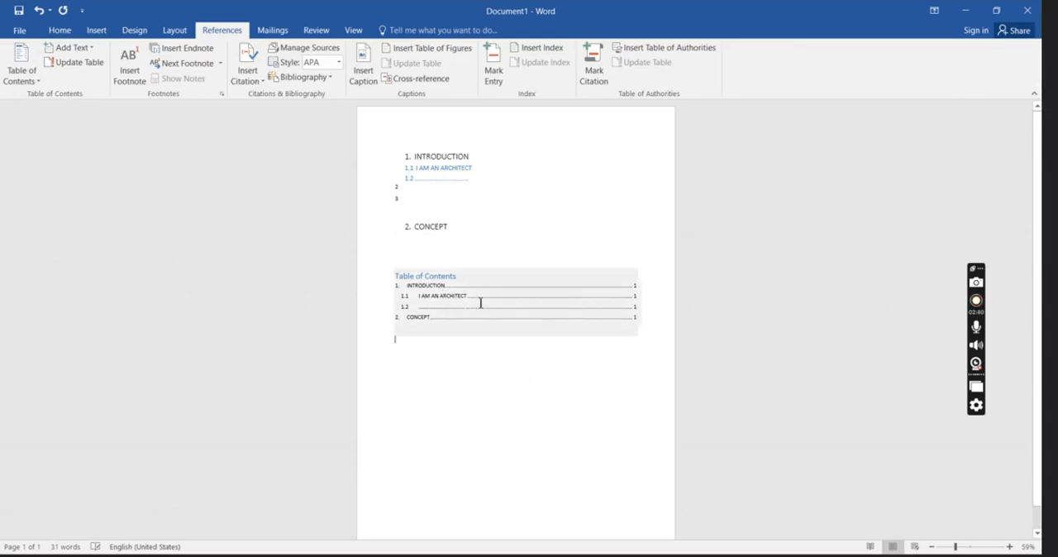
{"action": "left_click", "coordinate": [59, 33]}
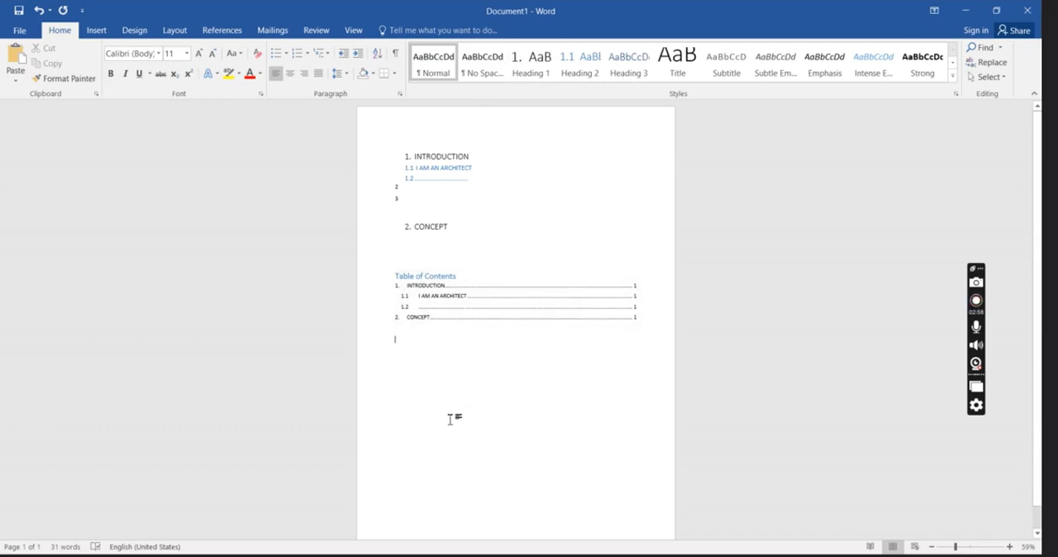
Review the Heading 1 style's formatting definition and leave it without making changes.
{"action": "right_click", "coordinate": [525, 70]}
{"action": "left_click", "coordinate": [558, 91]}
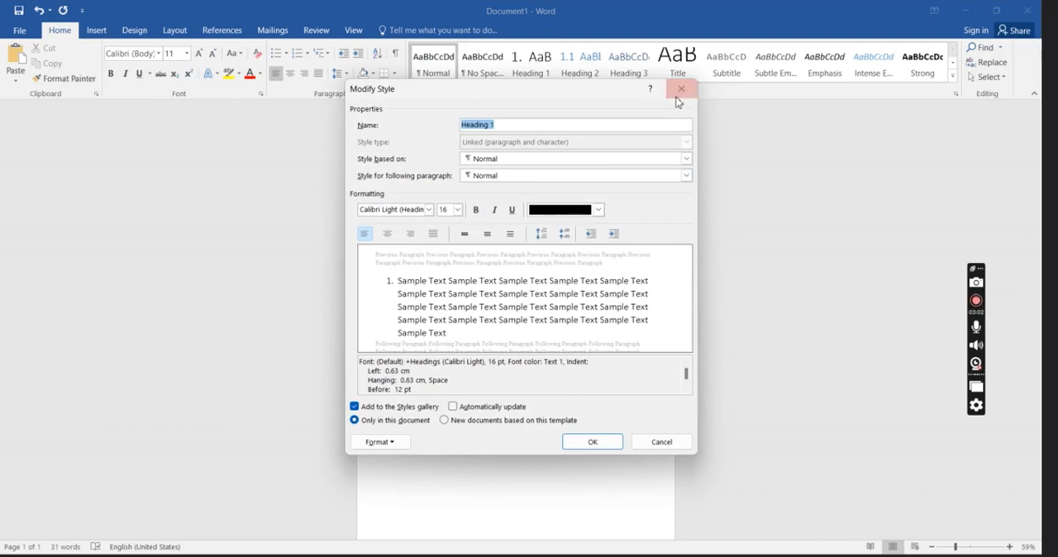
{"action": "left_click", "coordinate": [681, 91]}
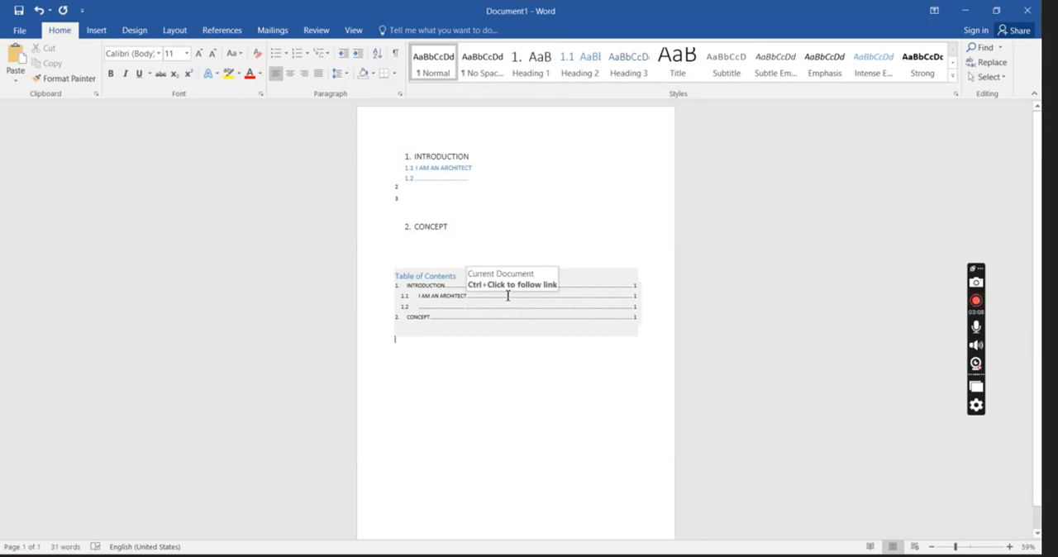
{"action": "left_click", "coordinate": [222, 32]}
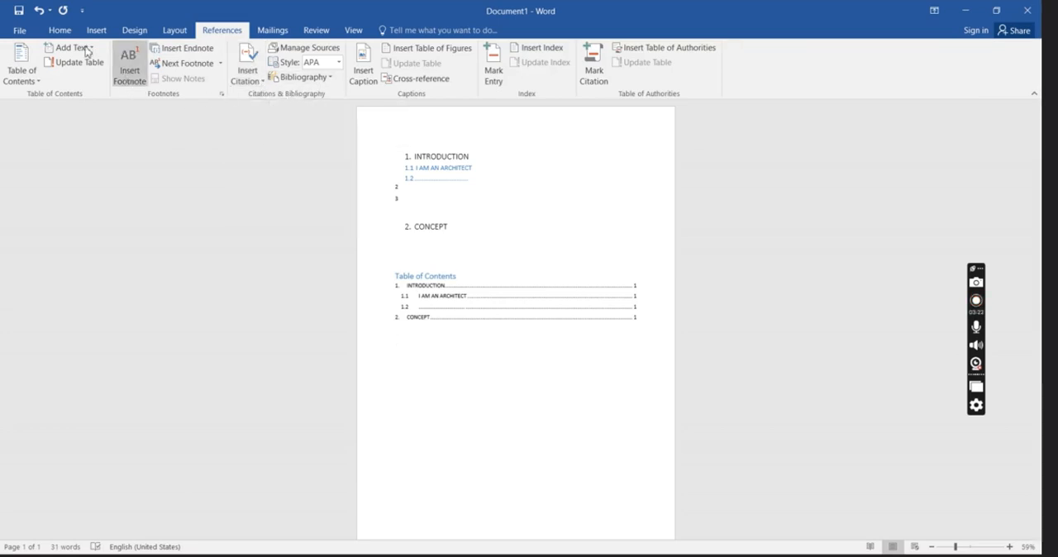
{"action": "left_click", "coordinate": [181, 34]}
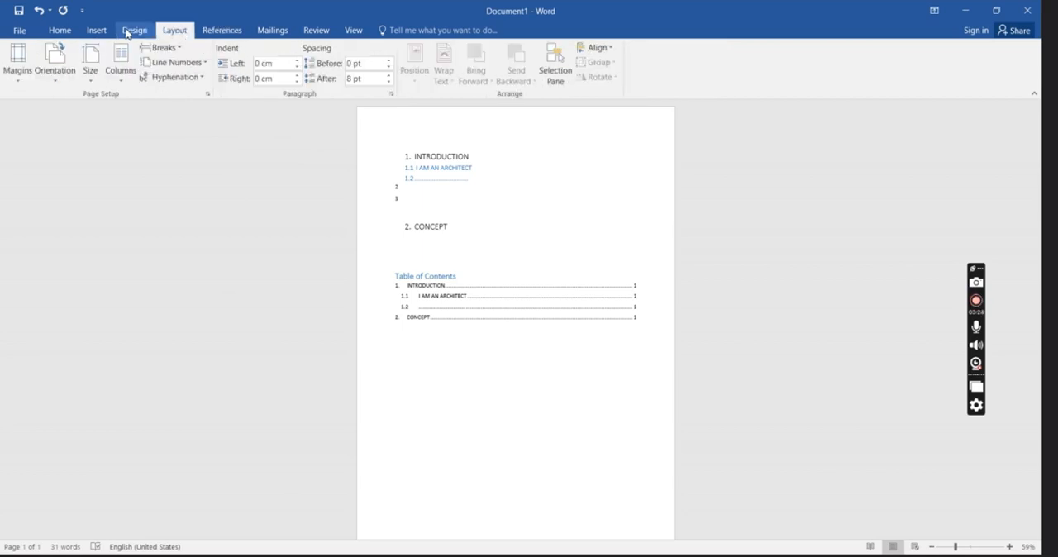
{"action": "left_click", "coordinate": [130, 31]}
{"action": "left_click", "coordinate": [191, 33]}
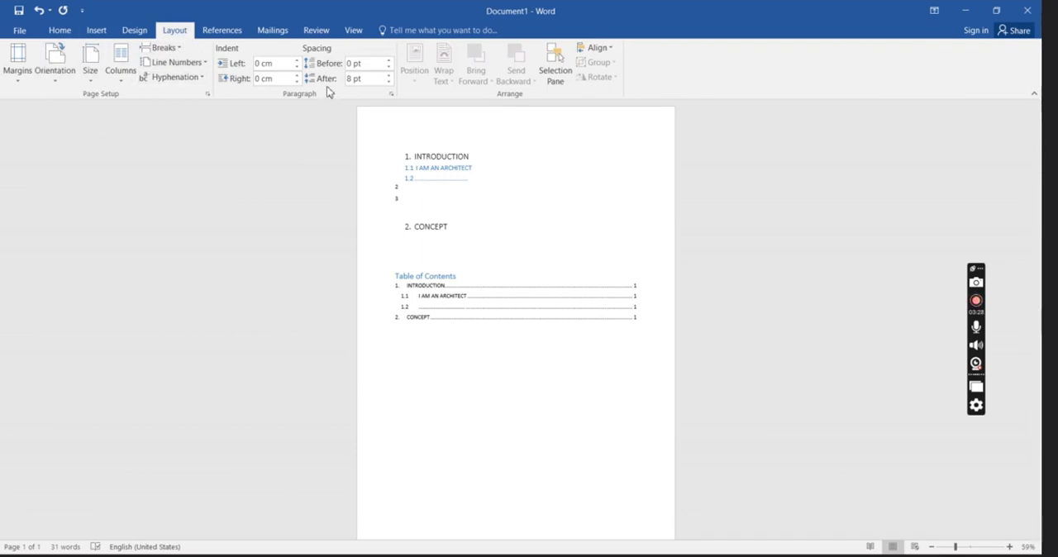
{"action": "left_click", "coordinate": [60, 32]}
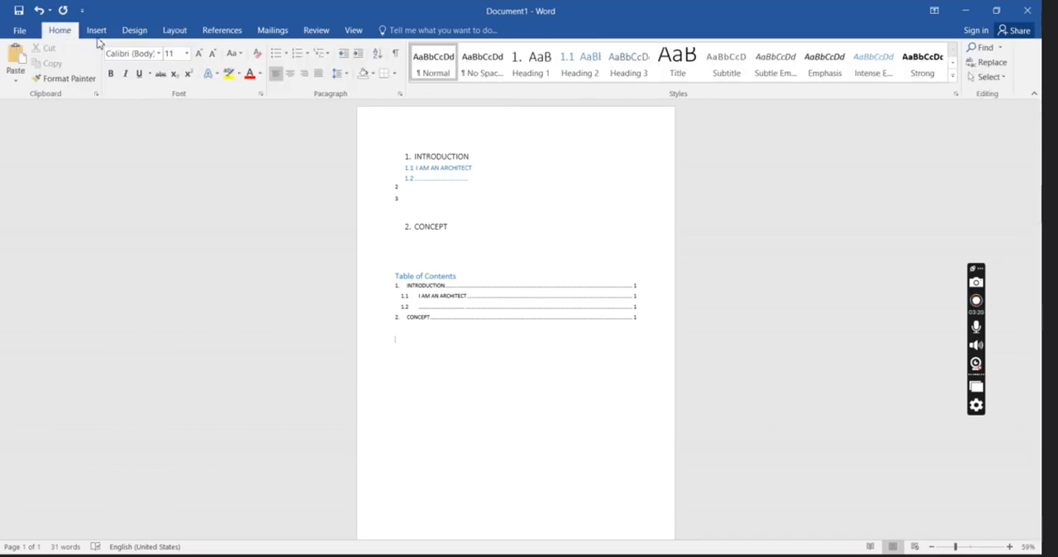